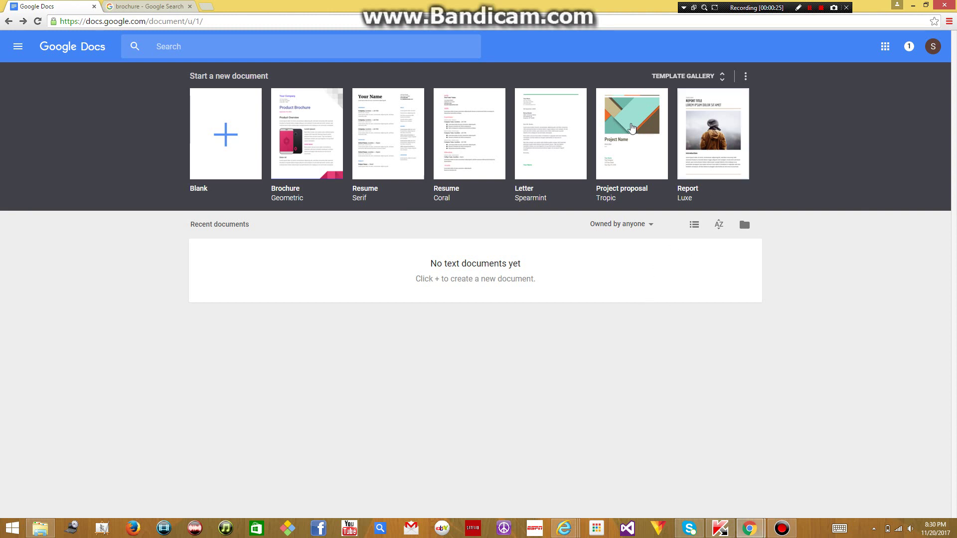
# Expand the Template gallery on the Docs home page to list all templates.
pyautogui.click(688, 76)
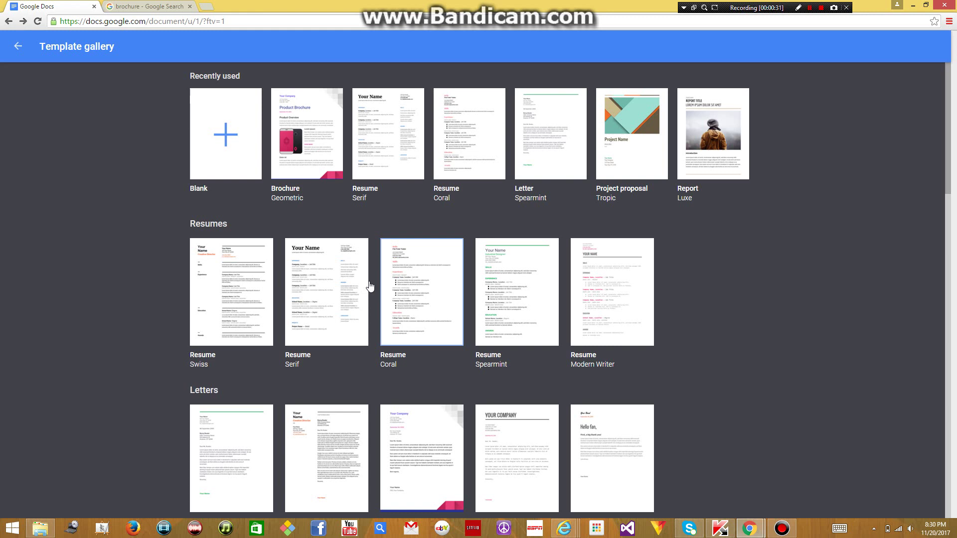
# Create a 'Brochure' document from the Brochure template and compare it with Google image examples.
pyautogui.click(295, 166)
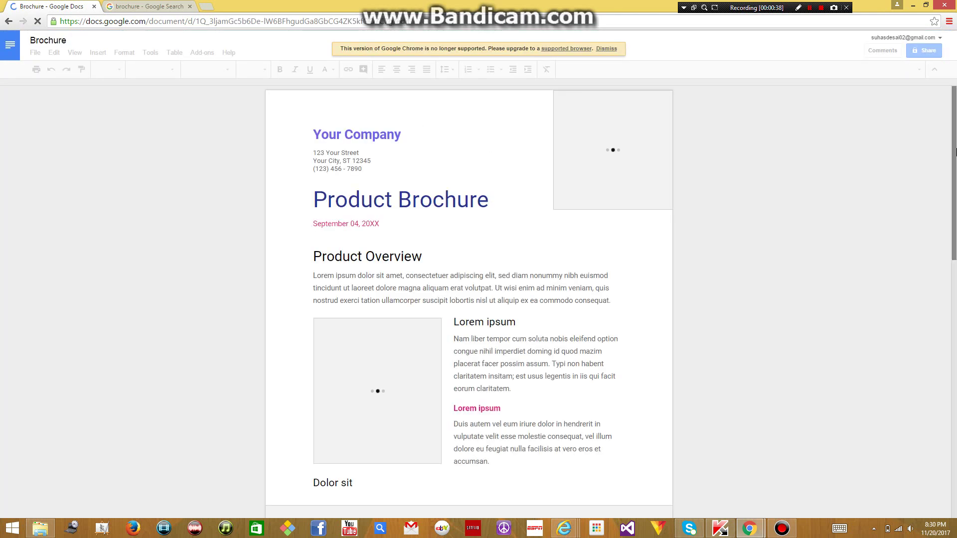
pyautogui.moveTo(951, 153); pyautogui.dragTo(955, 165)
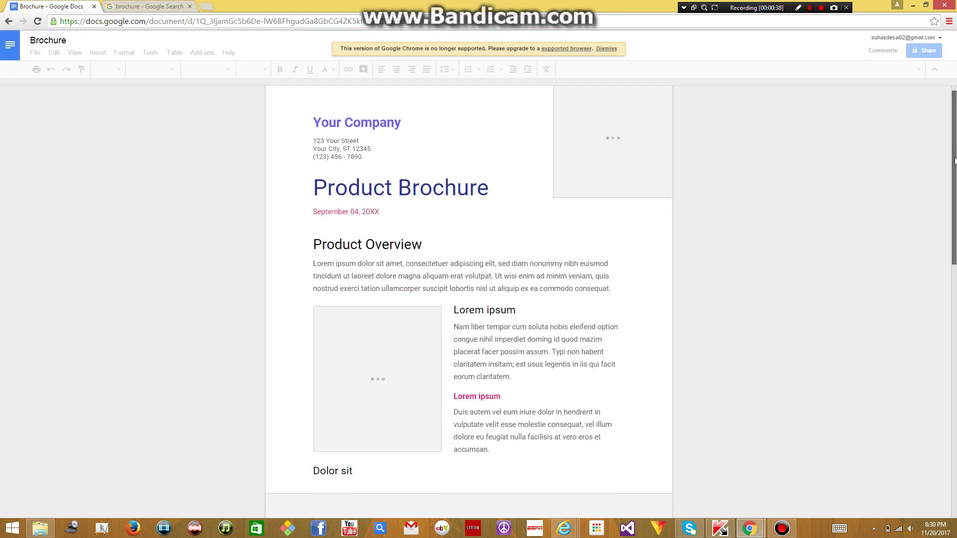
pyautogui.scroll(-1, 954, 164)
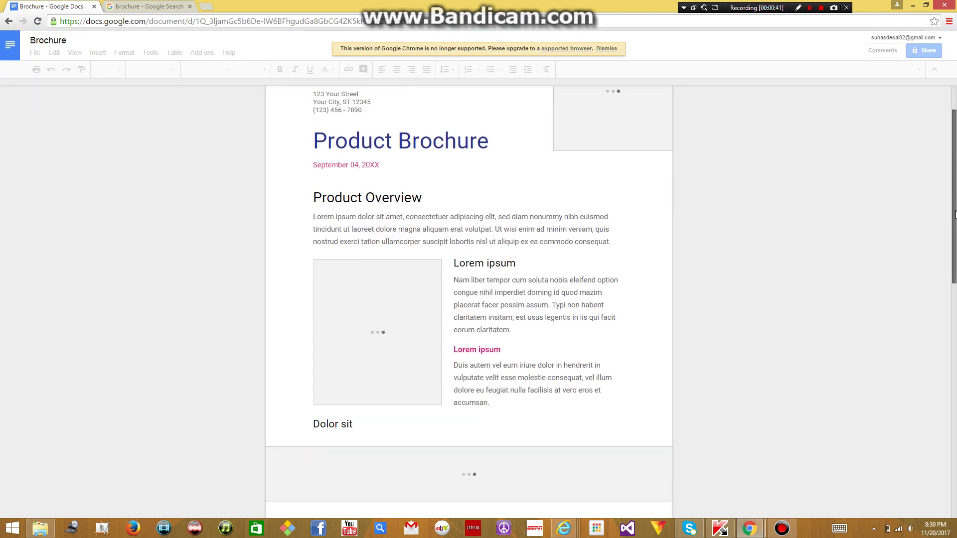
pyautogui.scroll(-2, 954, 214)
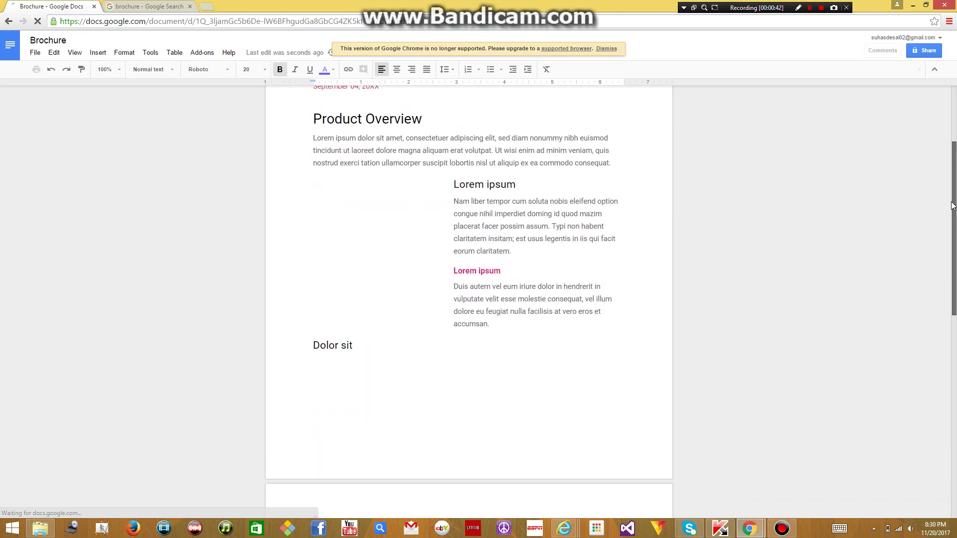
pyautogui.click(135, 6)
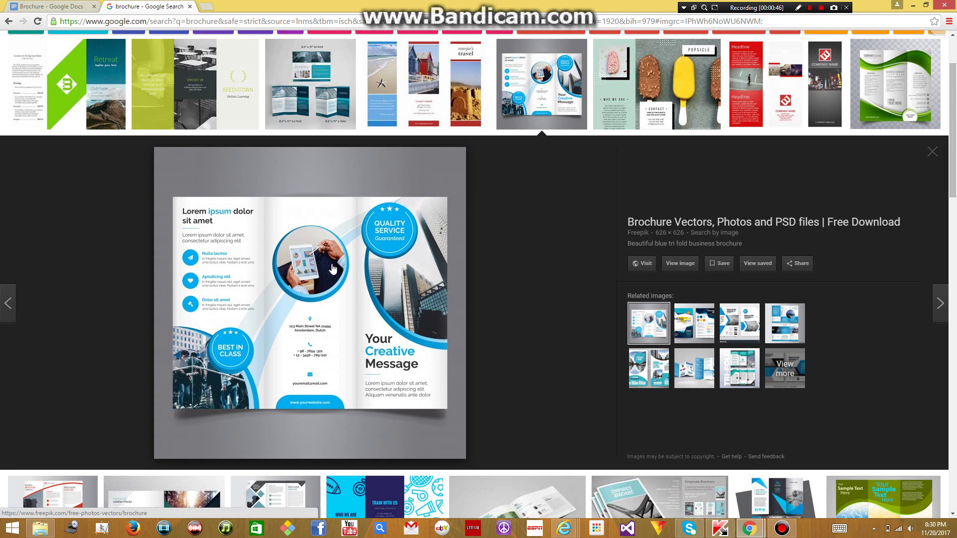
pyautogui.click(23, 7)
pyautogui.scroll(-4, 760, 268)
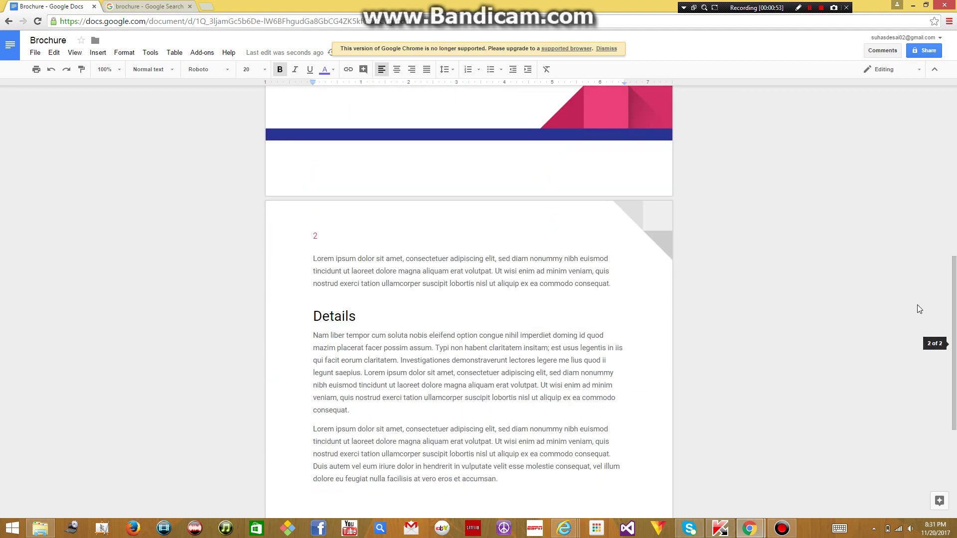
pyautogui.scroll(5, 938, 223)
pyautogui.scroll(1, 927, 158)
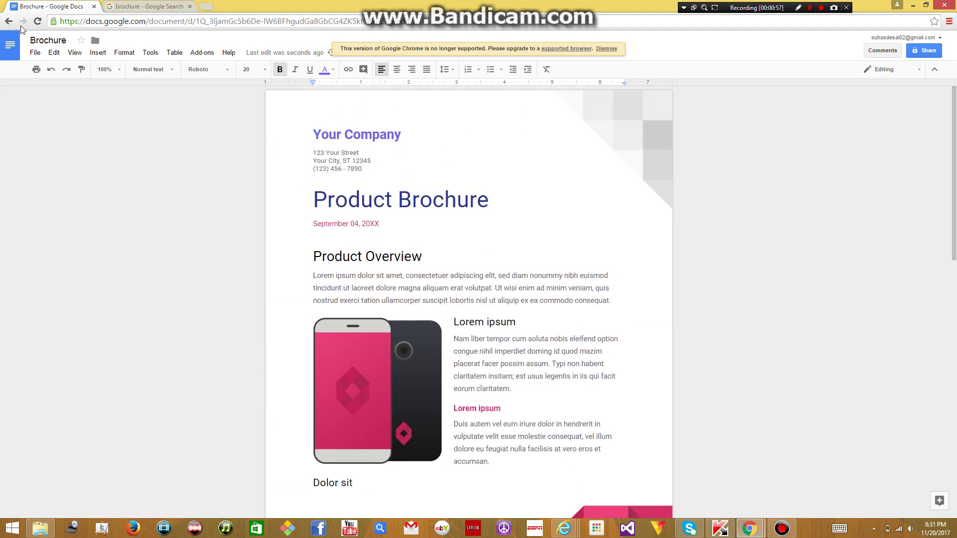
# Go back from the Brochure document through the Template gallery to the Docs home page.
pyautogui.click(9, 21)
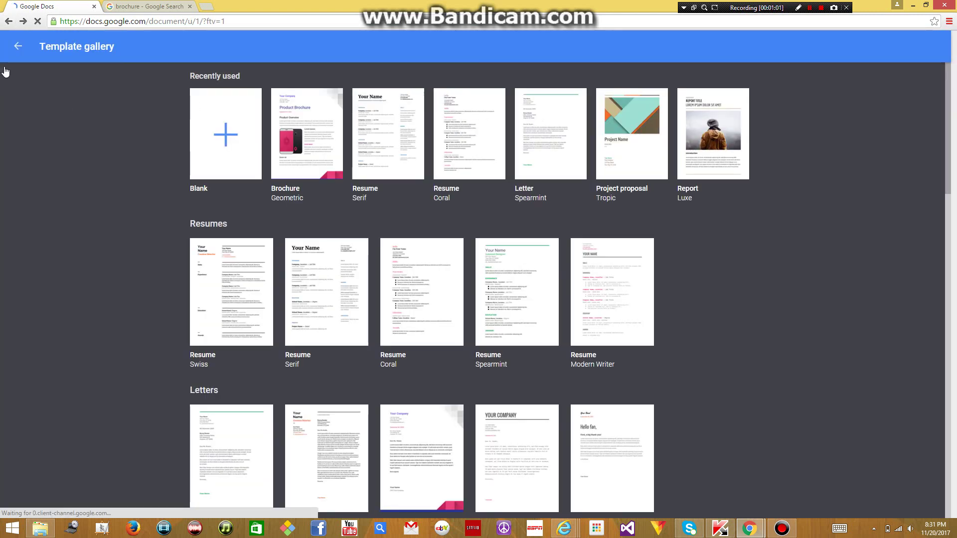
pyautogui.click(17, 46)
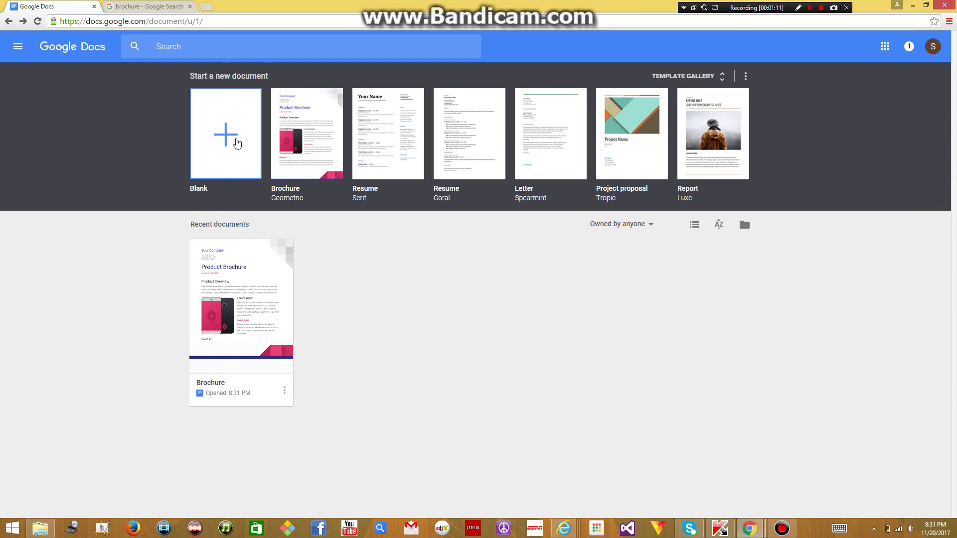
# Create a blank document and insert a 3 x 1 table into it.
pyautogui.click(237, 142)
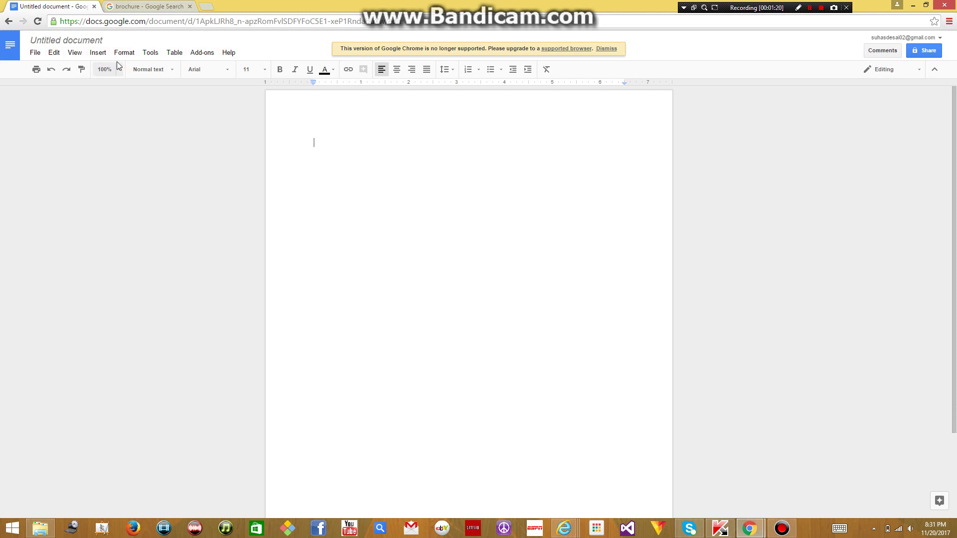
pyautogui.click(97, 54)
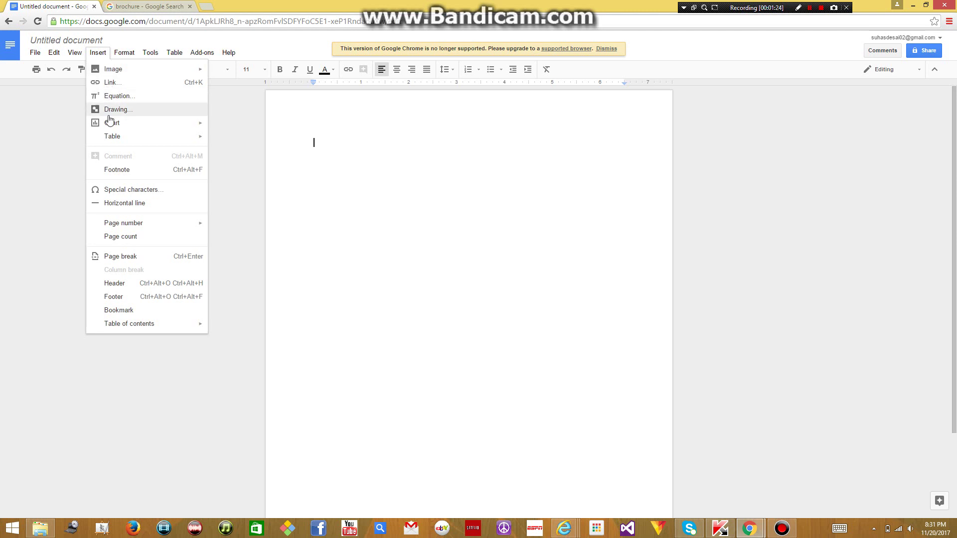
pyautogui.moveTo(112, 137)
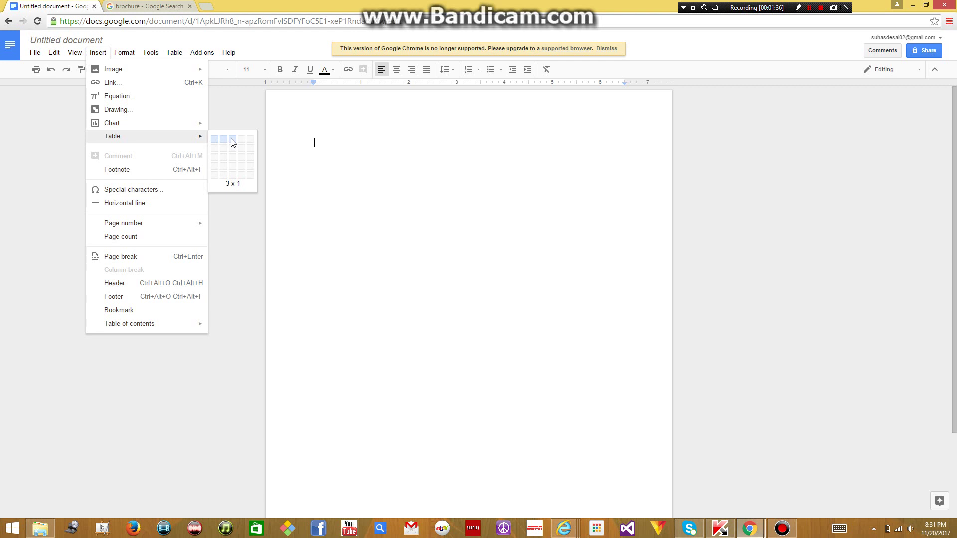
pyautogui.click(231, 142)
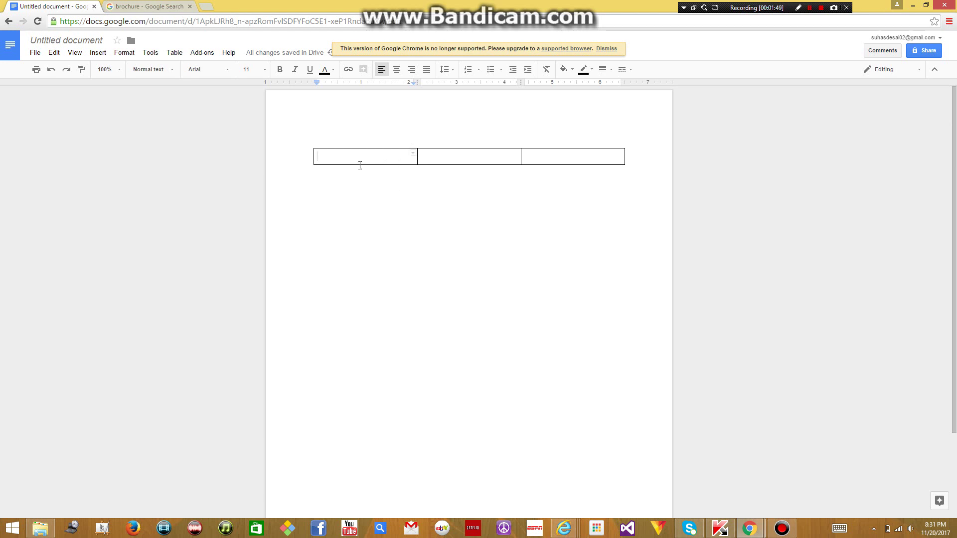
# Stretch the 3 x 1 table's single row down to near the bottom of the page.
pyautogui.moveTo(357, 165)
pyautogui.mouseDown()
pyautogui.moveTo(354, 290)
pyautogui.moveTo(370, 477)
pyautogui.moveTo(367, 462)
pyautogui.mouseUp()
pyautogui.scroll(-2, 361, 334)
pyautogui.scroll(2, 387, 327)
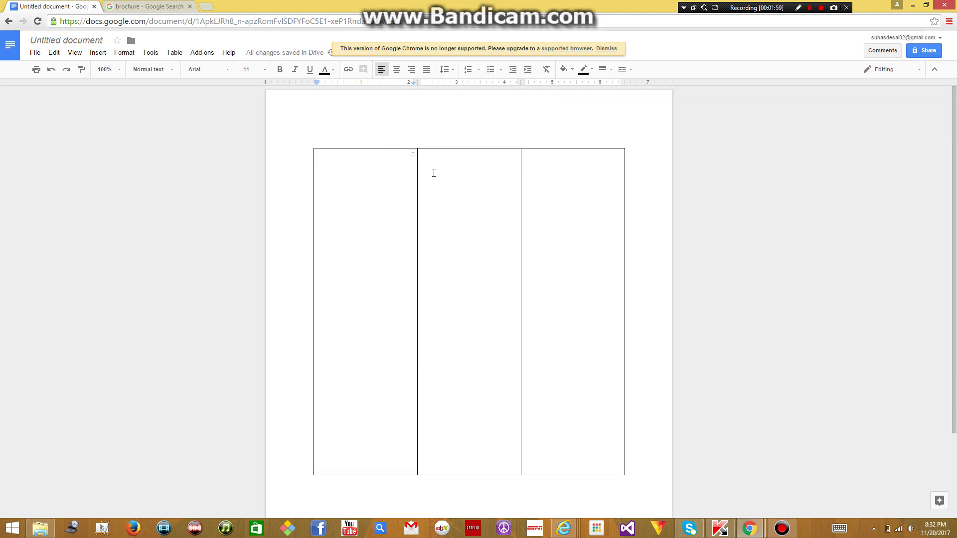
pyautogui.scroll(-1, 471, 140)
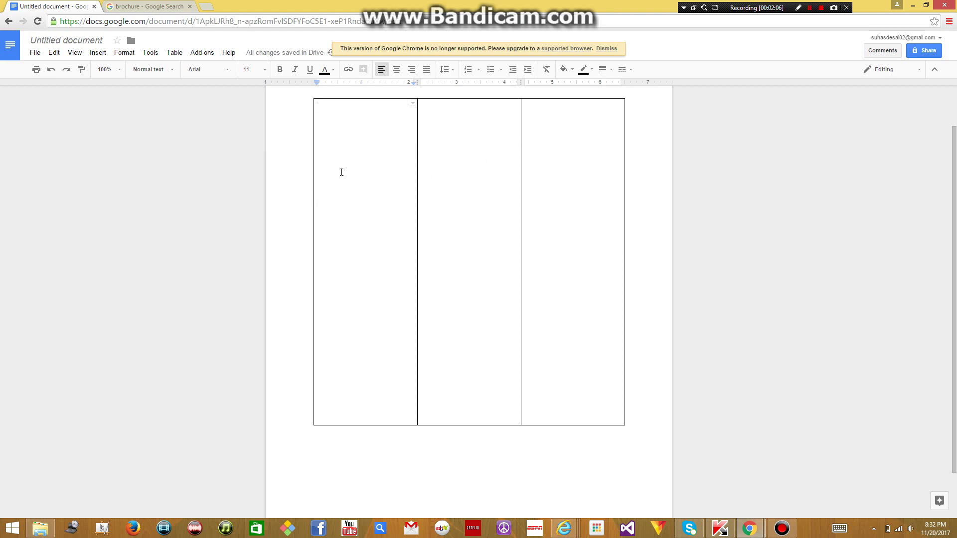
pyautogui.click(122, 8)
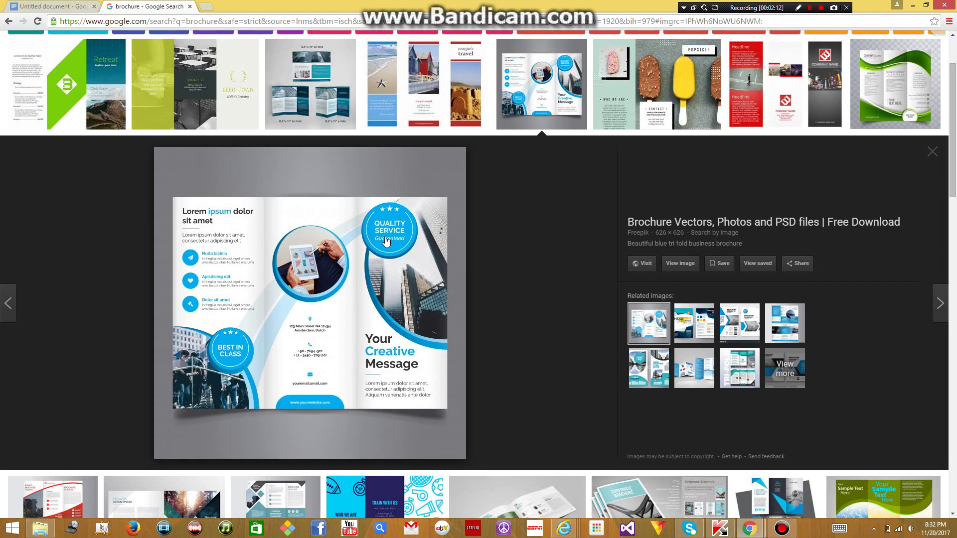
pyautogui.click(60, 7)
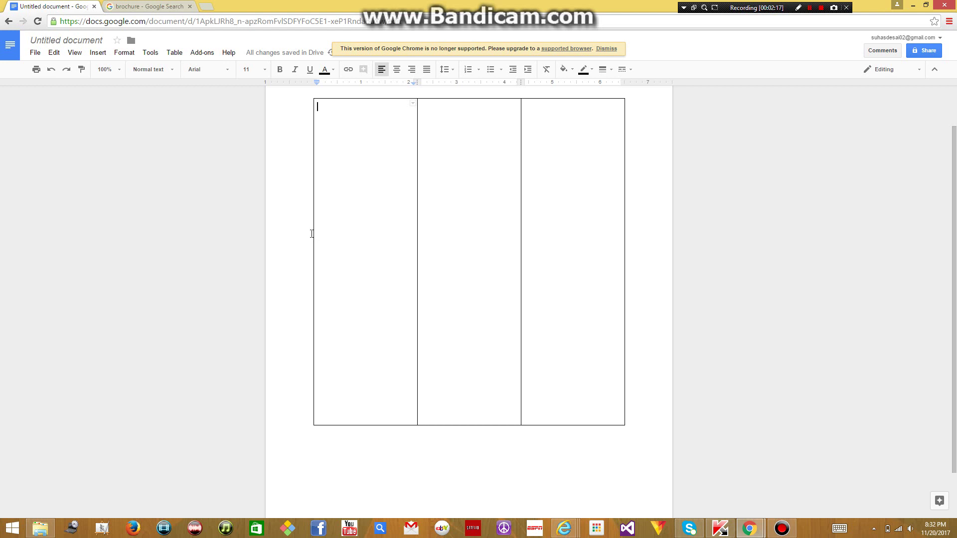
# Widen the table by extending its left and right edges, and move the first column divider left.
pyautogui.moveTo(314, 195); pyautogui.dragTo(292, 195)
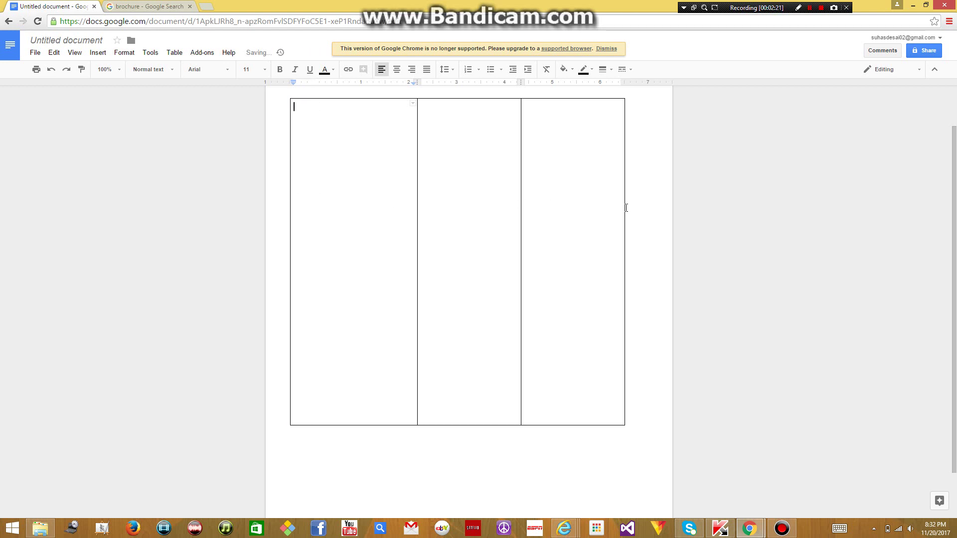
pyautogui.moveTo(627, 208); pyautogui.dragTo(631, 208)
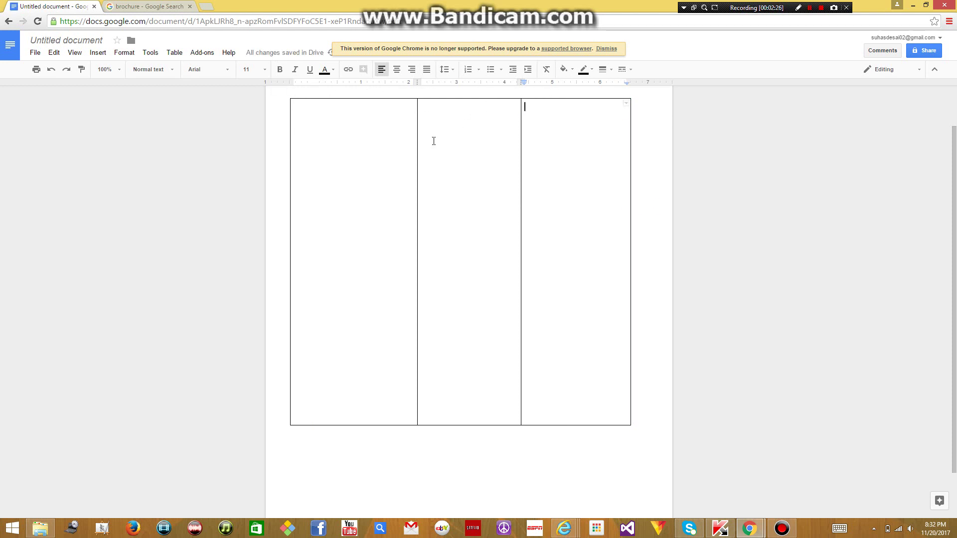
pyautogui.moveTo(417, 155); pyautogui.dragTo(395, 160)
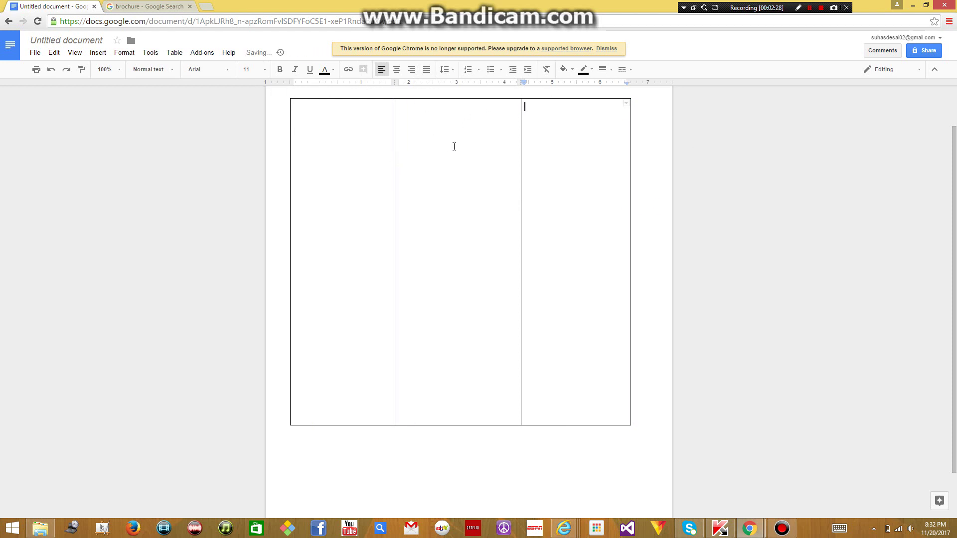
pyautogui.scroll(-1, 568, 263)
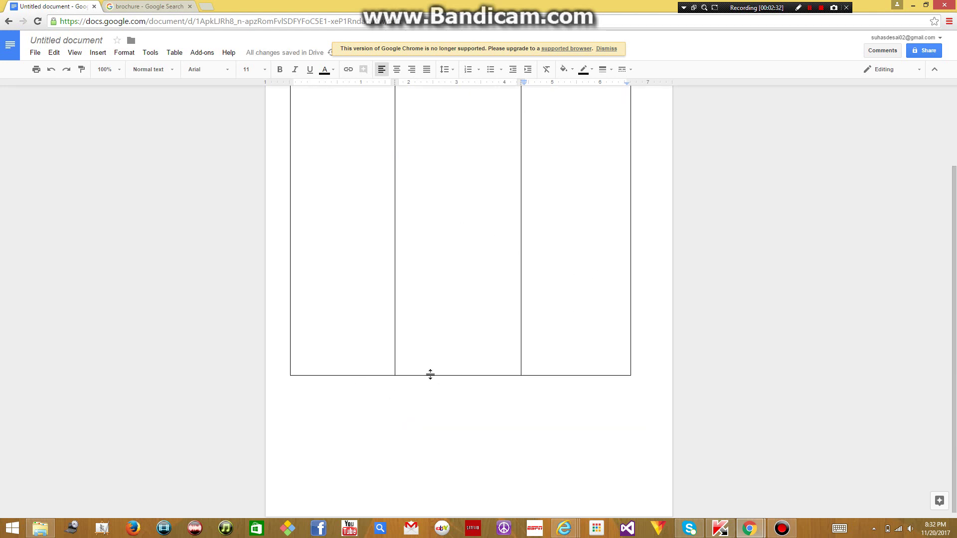
pyautogui.moveTo(430, 374); pyautogui.dragTo(430, 438)
pyautogui.scroll(1, 630, 320)
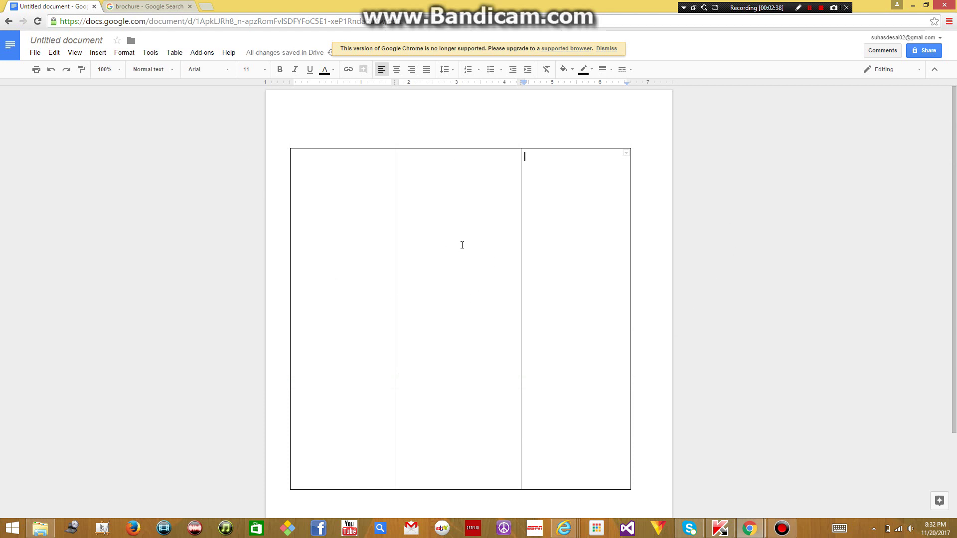
# Add centered 'Xyz' to the first panel, then return to the Docs home page.
pyautogui.doubleClick(329, 152)
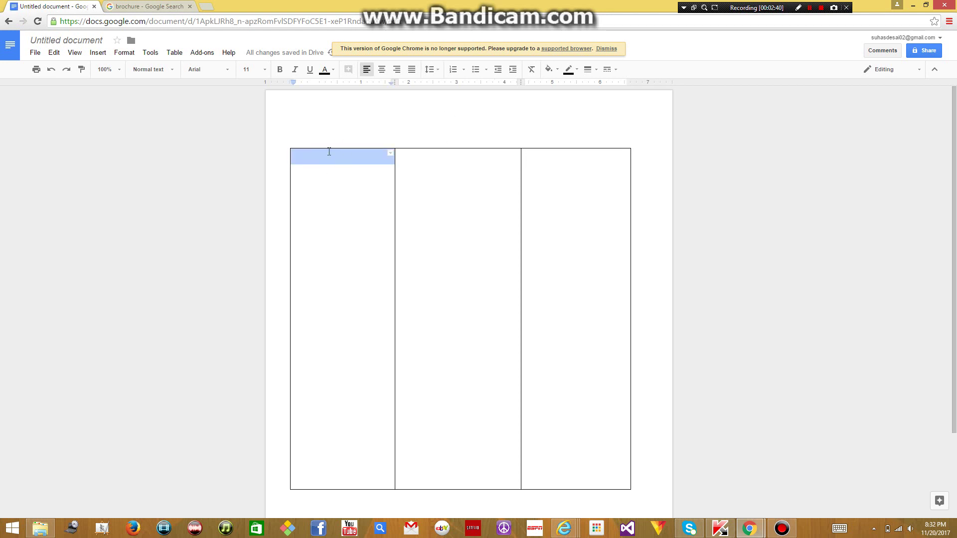
pyautogui.click(360, 167)
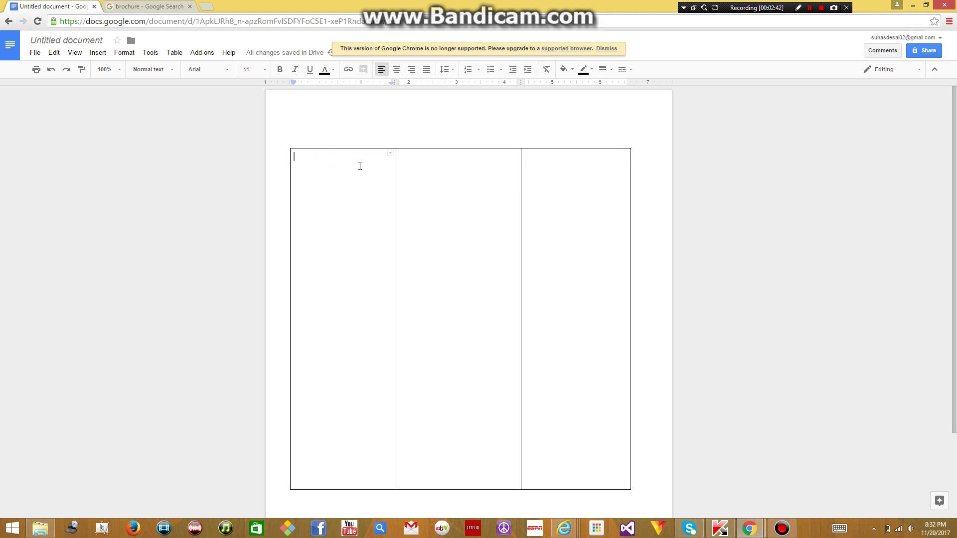
pyautogui.write('Xyz')
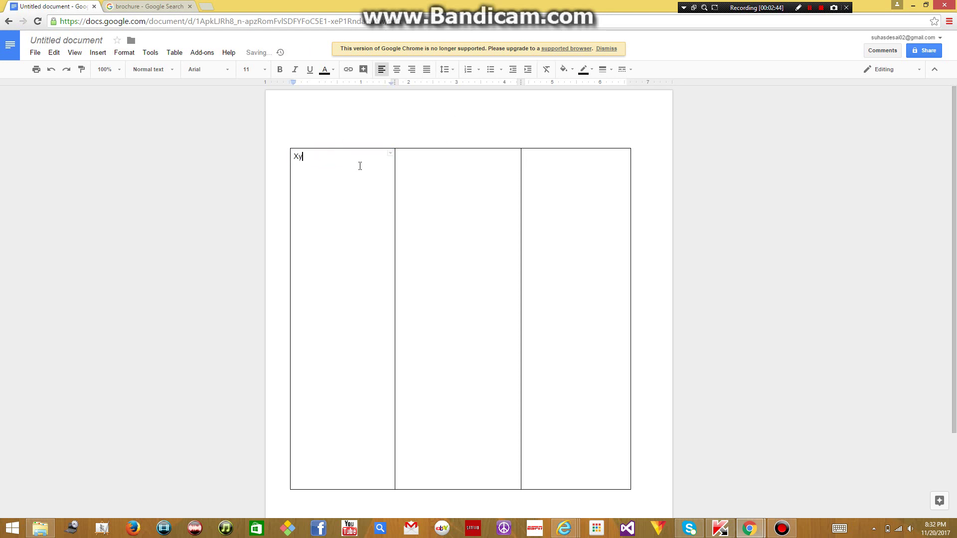
pyautogui.click(396, 69)
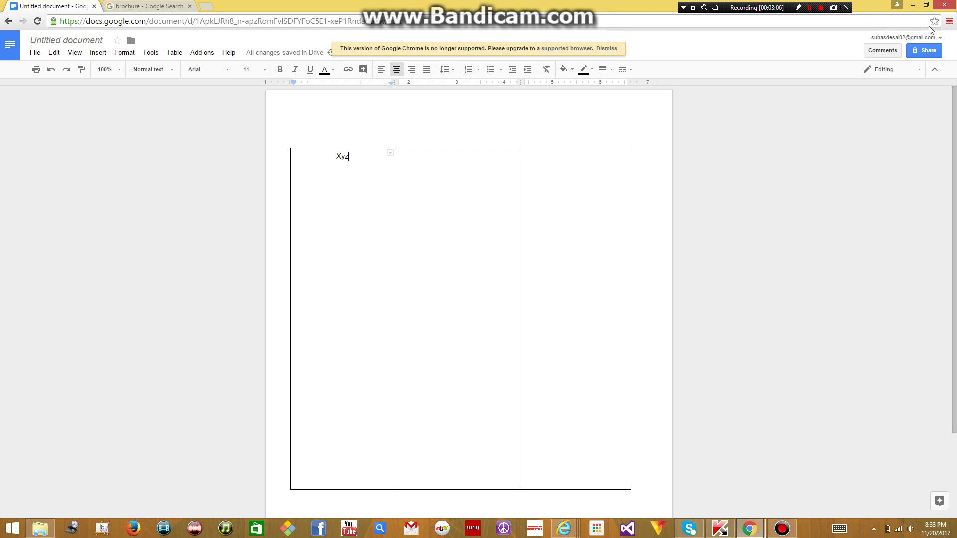
pyautogui.click(8, 21)
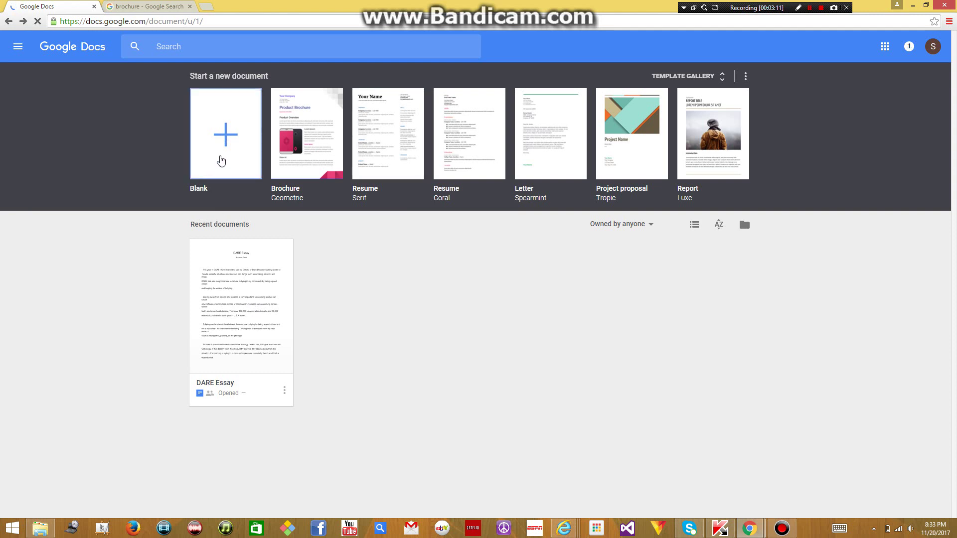
# Create another blank document and insert a fresh 3 x 1 table.
pyautogui.click(220, 160)
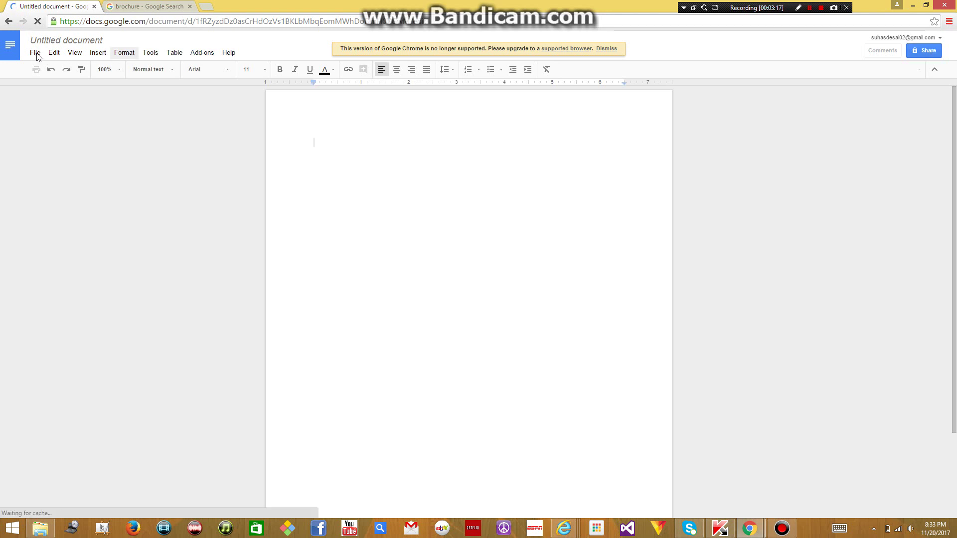
pyautogui.click(98, 53)
pyautogui.moveTo(112, 136)
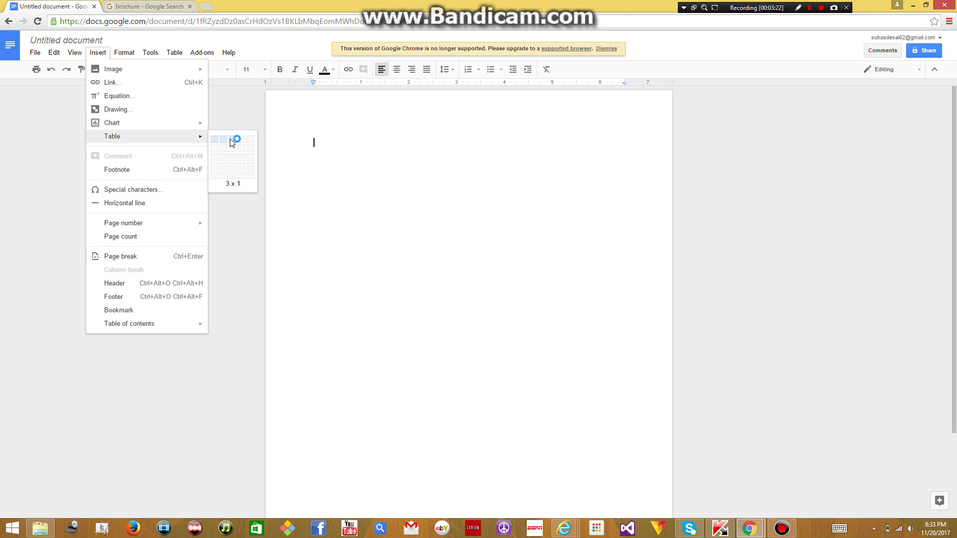
pyautogui.click(233, 140)
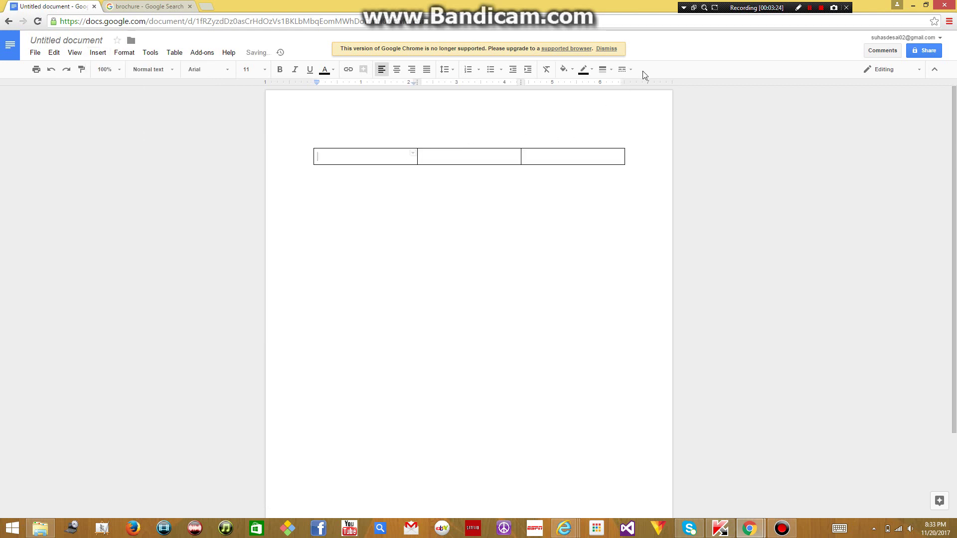